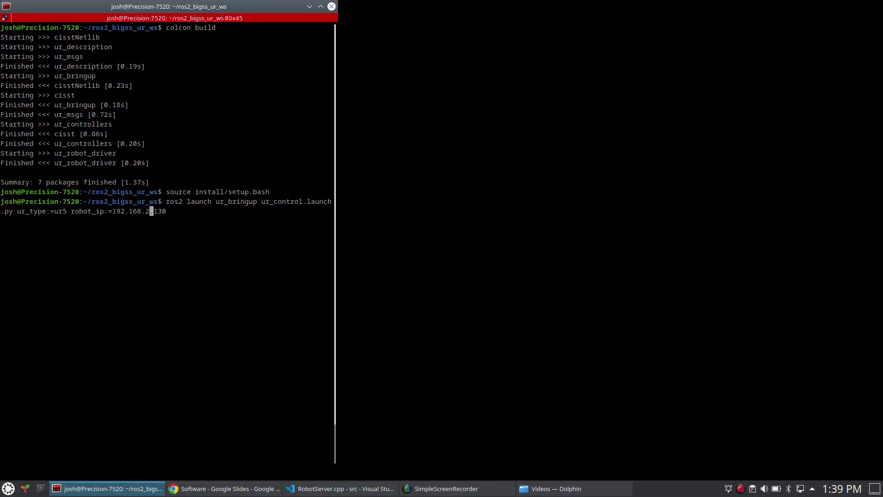
Step: Launch the UR5 control stack for the real robot and tile RViz on the right half
{"action": "key", "text": "Return"}
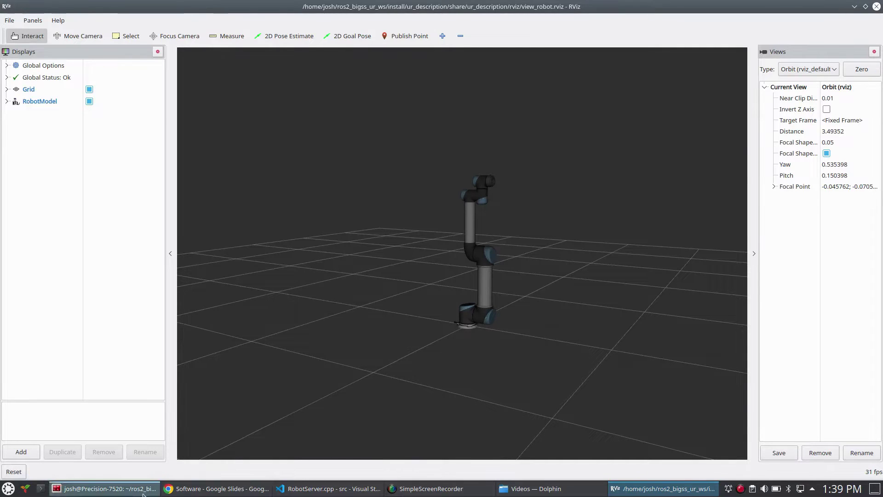
{"action": "left_click", "coordinate": [107, 489]}
{"action": "left_click", "coordinate": [413, 313]}
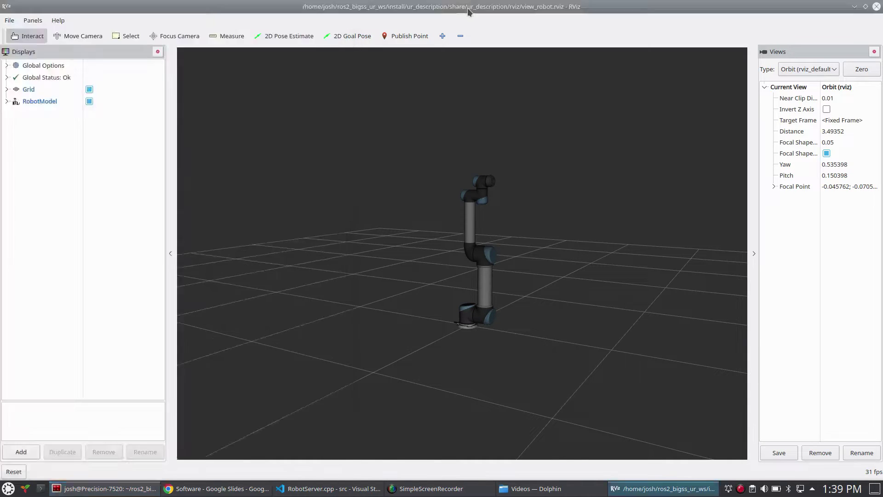
{"action": "double_click", "coordinate": [468, 7]}
{"action": "key", "text": "super+Right"}
Step: Hide the RViz side panels to show only the 3D view, and widen the terminal
{"action": "left_click", "coordinate": [611, 254]}
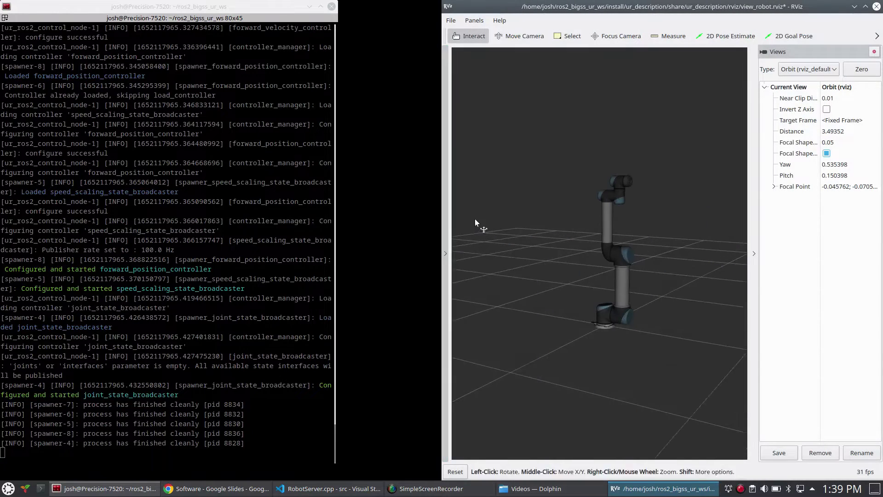
{"action": "left_click", "coordinate": [754, 249]}
{"action": "left_click_drag", "start_coordinate": [336, 259], "coordinate": [442, 259]}
Step: Open a lower terminal pane and source ~/.ros2rc and the workspace install/setup.bash
{"action": "key", "text": "ctrl+shift+o"}
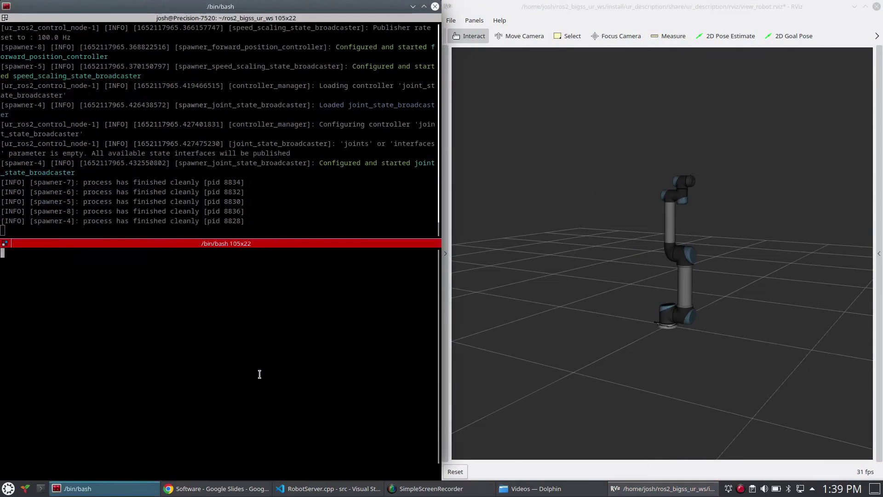
{"action": "type", "text": "source ~./ros2"}
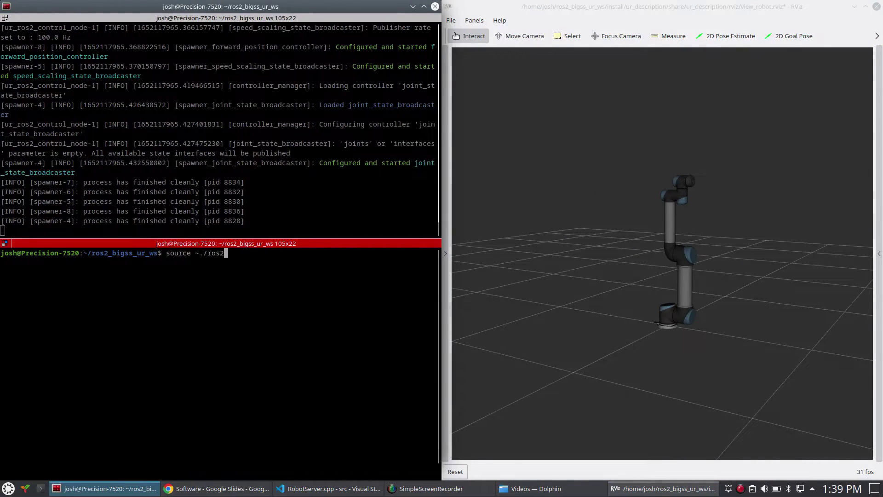
{"action": "key", "text": "BackSpace"}
{"action": "key", "text": "BackSpace"}
{"action": "key", "text": "BackSpace"}
{"action": "type", "text": ".ros2rc"}
{"action": "key", "text": "Return"}
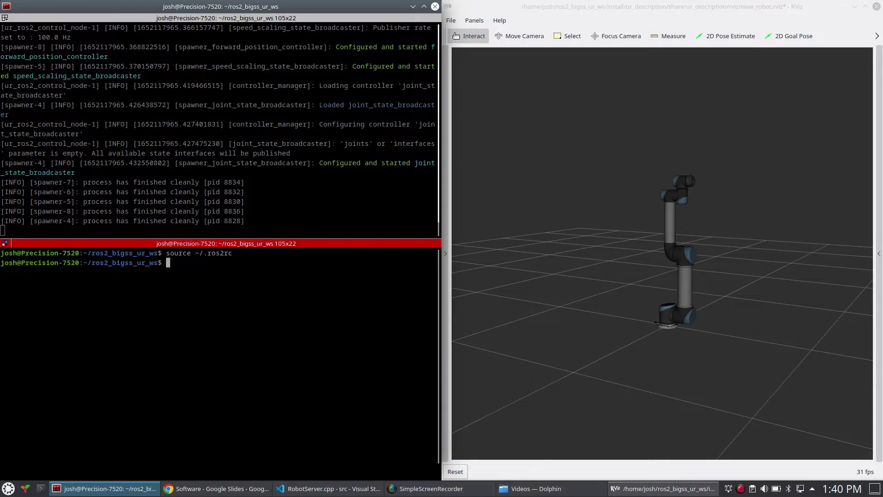
{"action": "type", "text": "source install/setup.bash"}
{"action": "key", "text": "Return"}
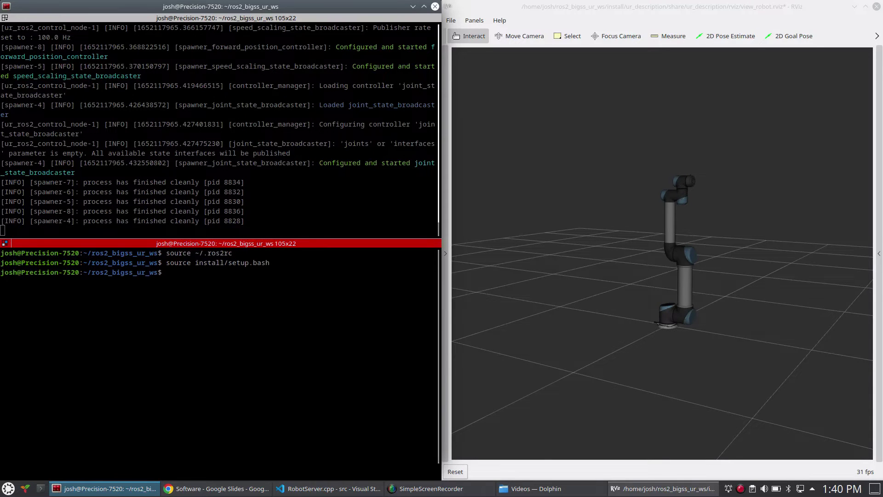
Step: Recall the test_forward_position_controller launch command from history and run it
{"action": "key", "text": "ctrl+r"}
{"action": "type", "text": "ros2 launch"}
{"action": "key", "text": "ctrl+r"}
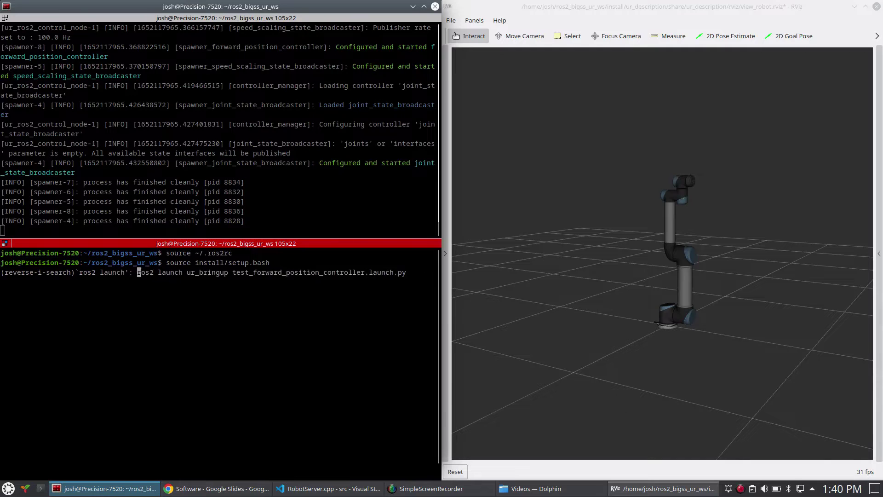
{"action": "key", "text": "Escape"}
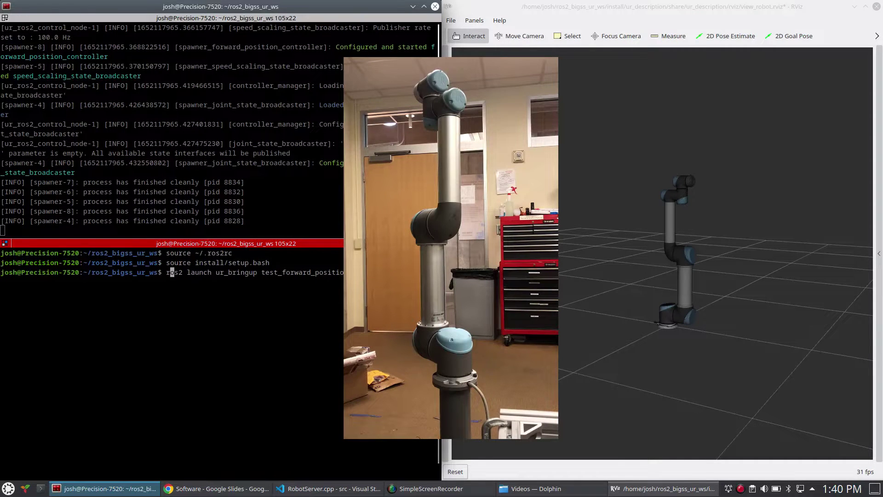
{"action": "key", "text": "Return"}
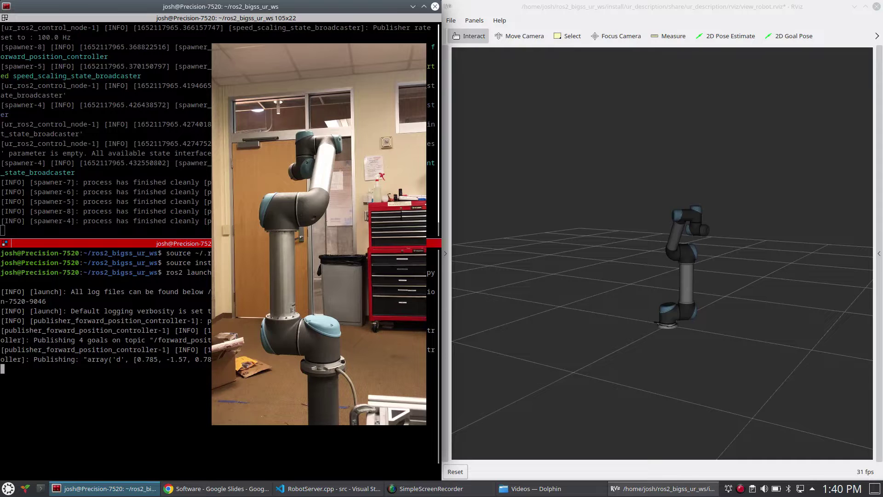
Step: Watch the RViz UR5 model follow the published goal poses from a lower angle, then stop the publisher
{"action": "mouse_move", "coordinate": [632, 304]}
{"action": "left_mouse_down"}
{"action": "mouse_move", "coordinate": [863, 295]}
{"action": "mouse_move", "coordinate": [675, 310]}
{"action": "mouse_move", "coordinate": [798, 305]}
{"action": "mouse_move", "coordinate": [693, 309]}
{"action": "mouse_move", "coordinate": [723, 313]}
{"action": "mouse_move", "coordinate": [629, 321]}
{"action": "mouse_move", "coordinate": [625, 334]}
{"action": "mouse_move", "coordinate": [645, 273]}
{"action": "mouse_move", "coordinate": [663, 296]}
{"action": "left_mouse_up"}
{"action": "scroll", "coordinate": [646, 272], "scroll_direction": "up", "scroll_amount": 3}
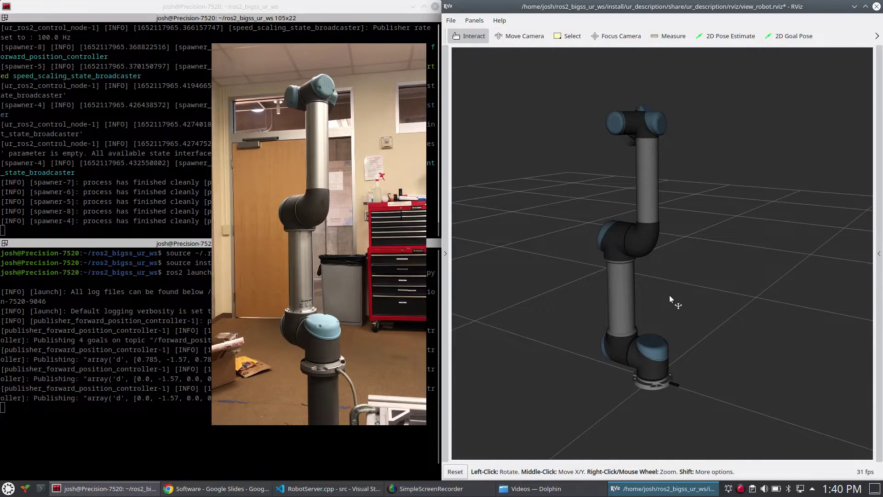
{"action": "left_click_drag", "start_coordinate": [670, 295], "coordinate": [665, 291]}
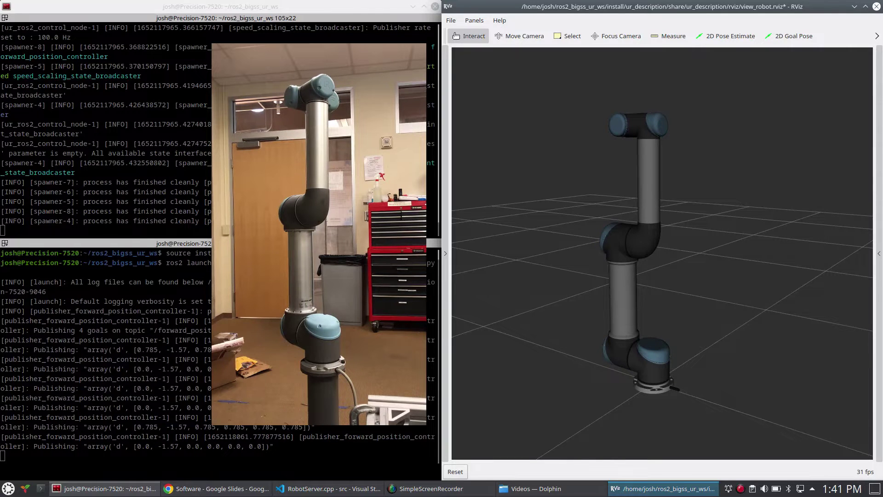
{"action": "key", "text": "alt+Tab"}
Step: Stop the test publisher, clear the pane, and recall the ros2 topic pub command from history
{"action": "key", "text": "ctrl+c"}
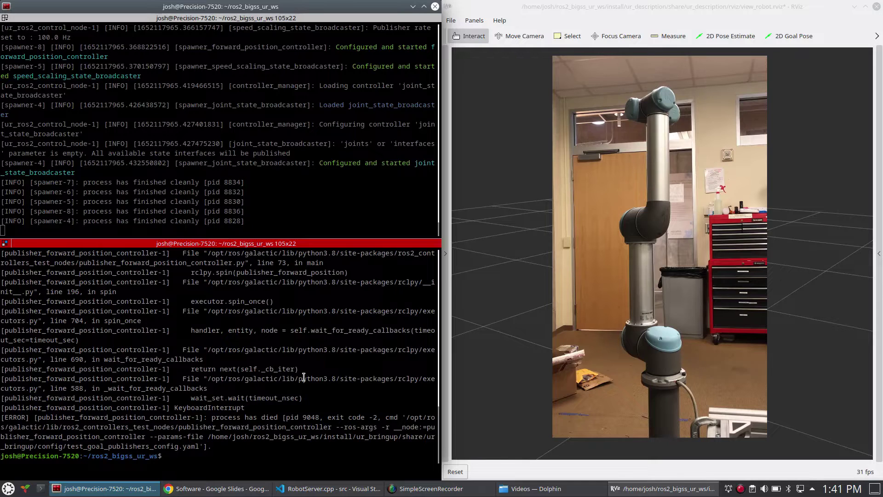
{"action": "key", "text": "ctrl+l"}
{"action": "key", "text": "ctrl+r"}
{"action": "type", "text": "ros2 "}
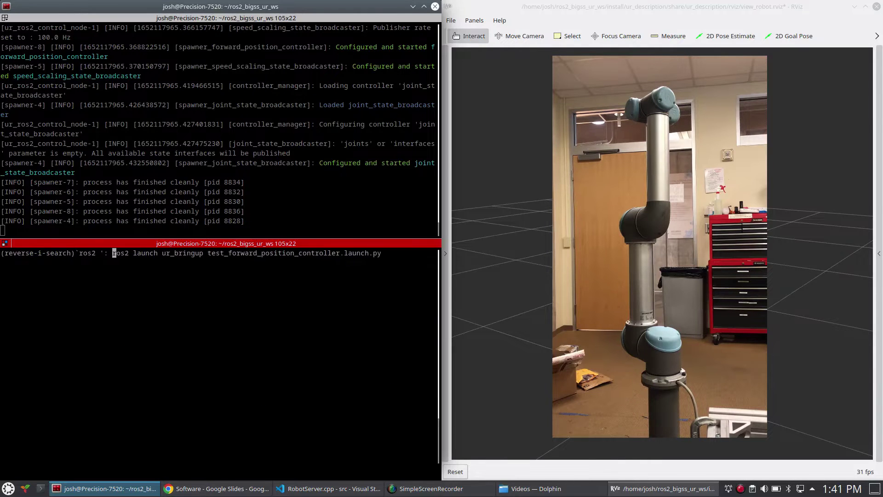
{"action": "type", "text": "topi"}
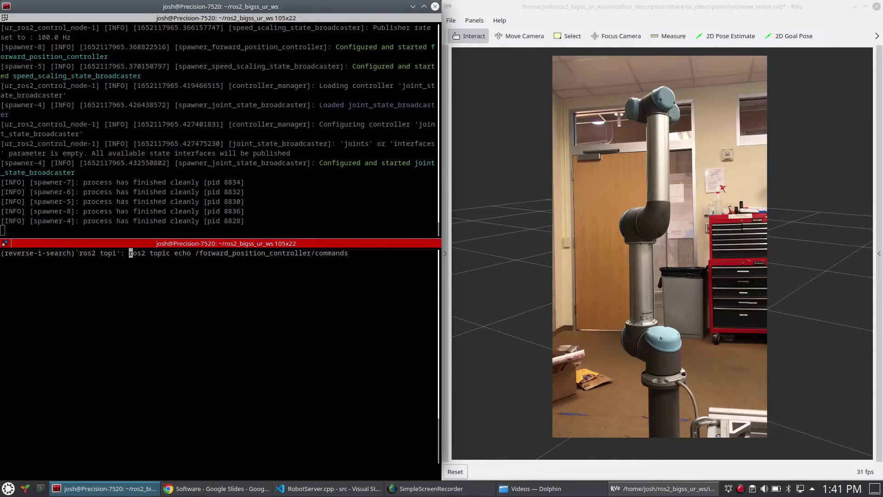
{"action": "type", "text": "cx"}
{"action": "key", "text": "BackSpace"}
{"action": "type", "text": "ech"}
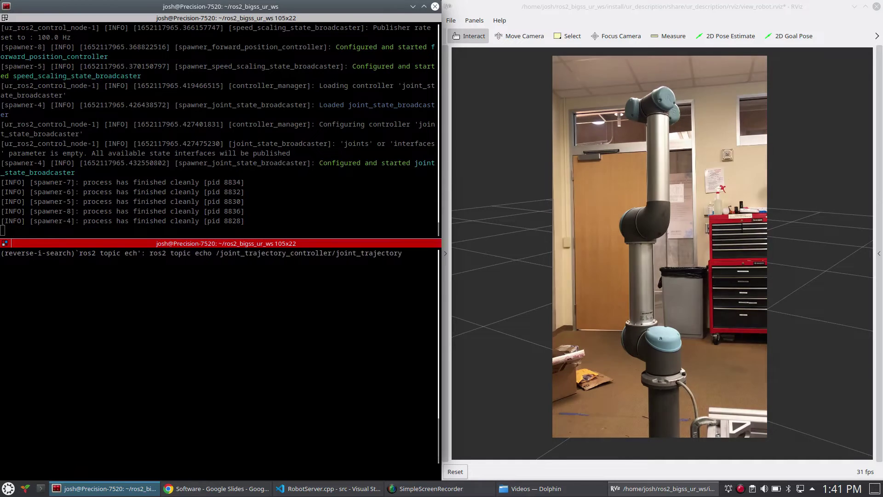
{"action": "key", "text": "BackSpace"}
{"action": "type", "text": "pub"}
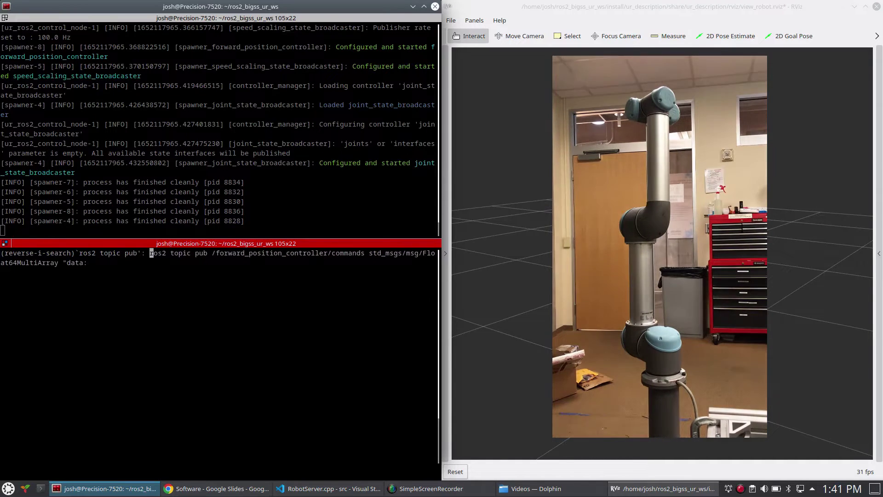
{"action": "key", "text": "Right"}
{"action": "key", "text": "Right"}
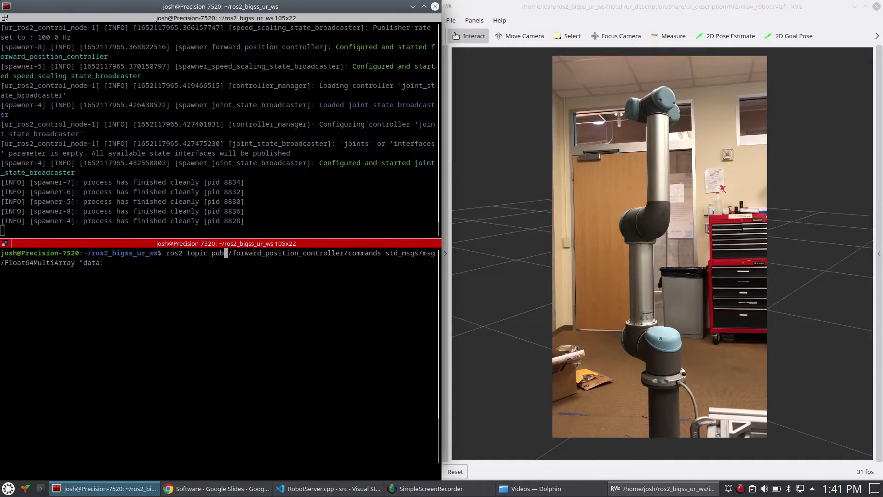
Step: Enter joint data values 0, -1.59, -1.59, 0, 0, 0 into the Float64MultiArray command
{"action": "key", "text": "End"}
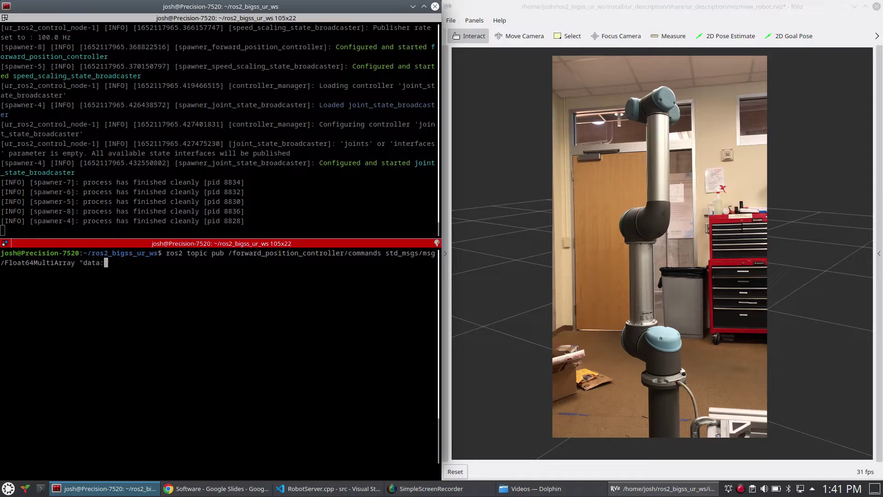
{"action": "key", "text": "Return"}
{"action": "type", "text": "- 0"}
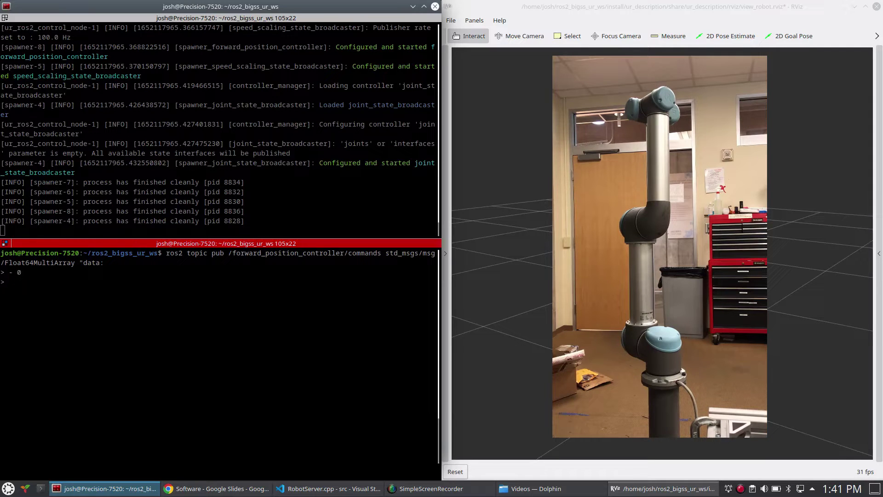
{"action": "type", "text": " > - -"}
{"action": "type", "text": "1.59"}
{"action": "key", "text": "Return"}
{"action": "type", "text": "- "}
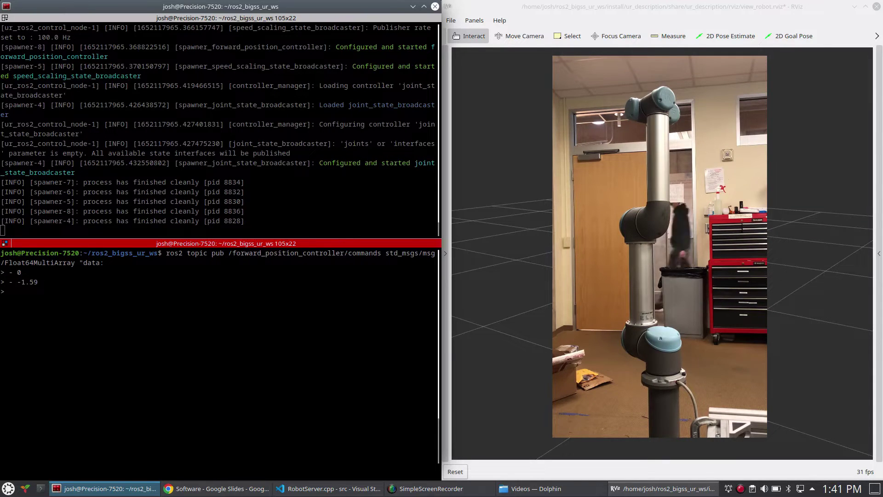
{"action": "type", "text": "1.59"}
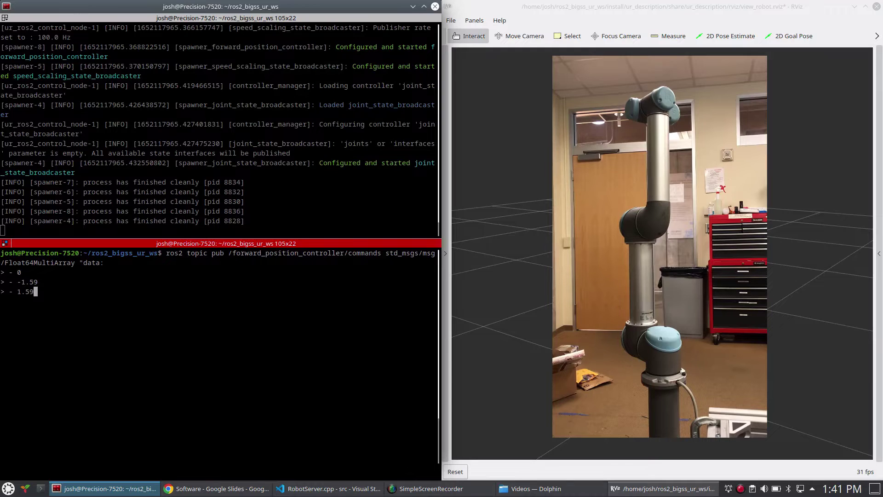
{"action": "key", "text": "BackSpace"}
{"action": "key", "text": "BackSpace"}
{"action": "key", "text": "BackSpace"}
{"action": "type", "text": "0"}
{"action": "key", "text": "Return"}
{"action": "type", "text": "0"}
{"action": "key", "text": "Return"}
{"action": "type", "text": "\""}
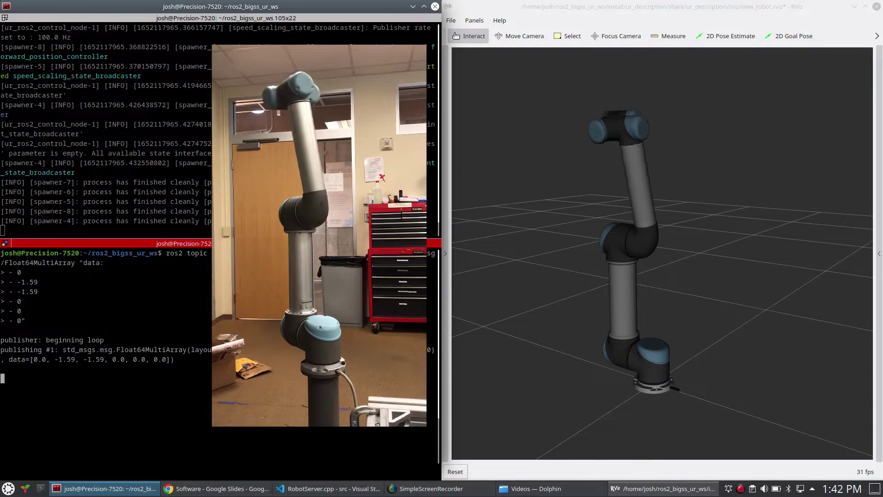
Step: Stop the bent-pose publisher, then publish the command with both -1.59 values changed to 0
{"action": "key", "text": "ctrl+c"}
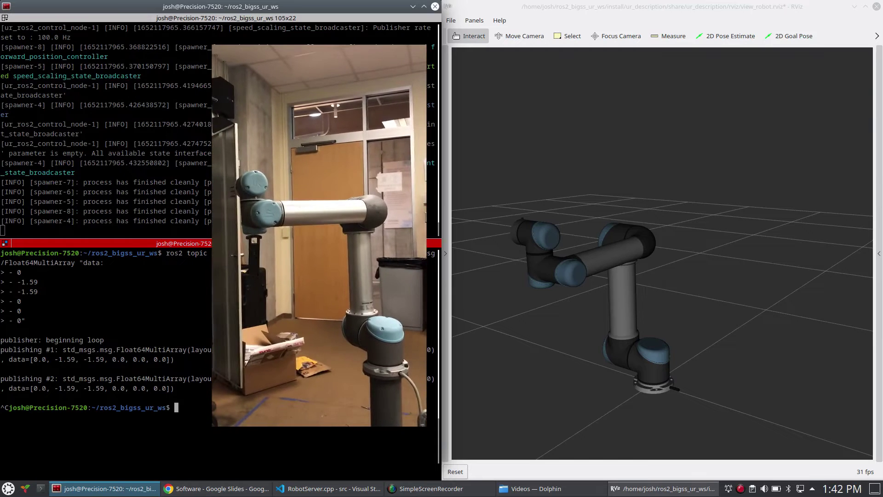
{"action": "key", "text": "Up"}
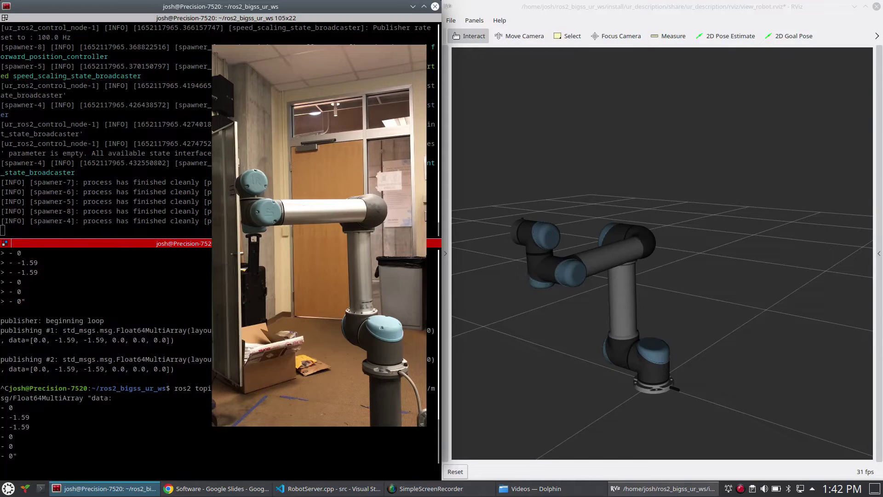
{"action": "key", "text": "Left"}
{"action": "key", "text": "Left"}
{"action": "key", "text": "Left"}
{"action": "key", "text": "BackSpace"}
{"action": "key", "text": "BackSpace"}
{"action": "key", "text": "BackSpace"}
{"action": "key", "text": "BackSpace"}
{"action": "key", "text": "BackSpace"}
{"action": "key", "text": "BackSpace"}
{"action": "type", "text": "0"}
{"action": "key", "text": "Return"}
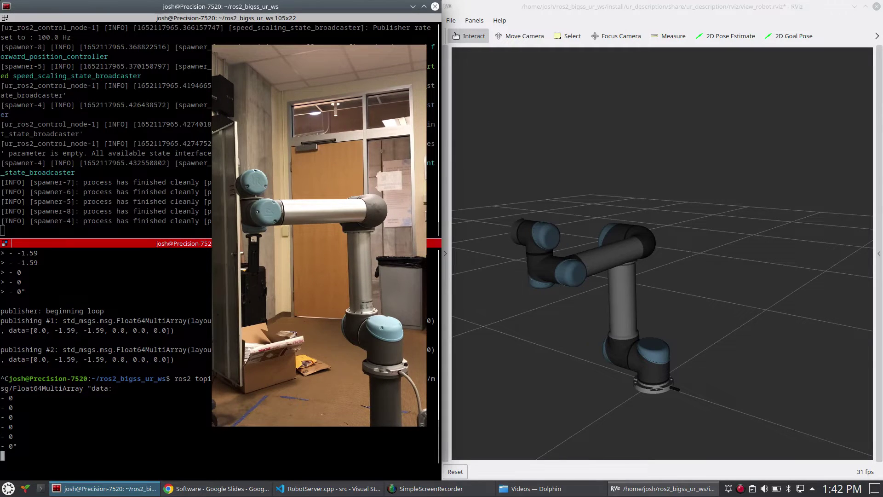
{"action": "key", "text": "ctrl+c"}
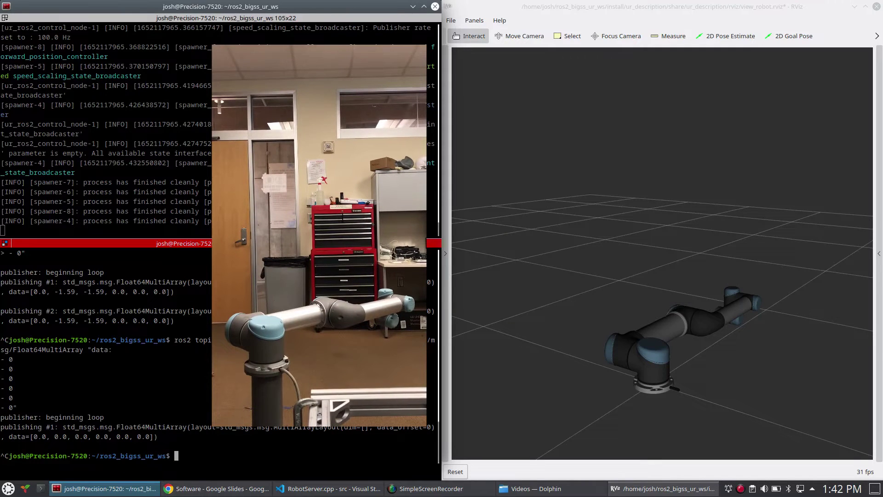
Step: Republish the 0, -1.59, -1.59, 0, 0, 0 command, stop it, and enlarge the top pane
{"action": "key", "text": "Up"}
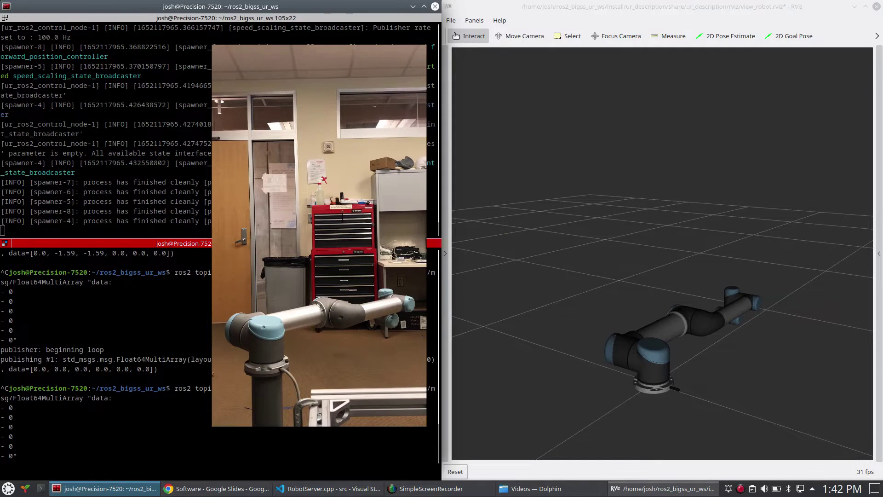
{"action": "key", "text": "Up"}
{"action": "key", "text": "Return"}
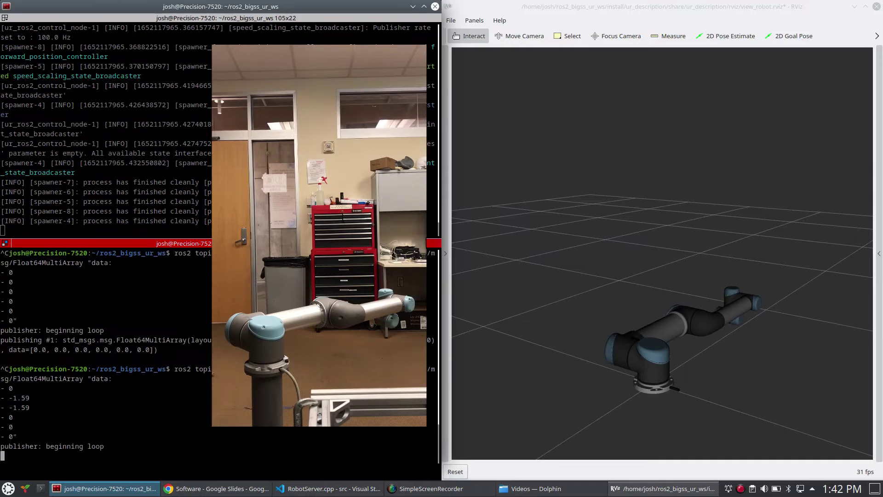
{"action": "key", "text": "ctrl+c"}
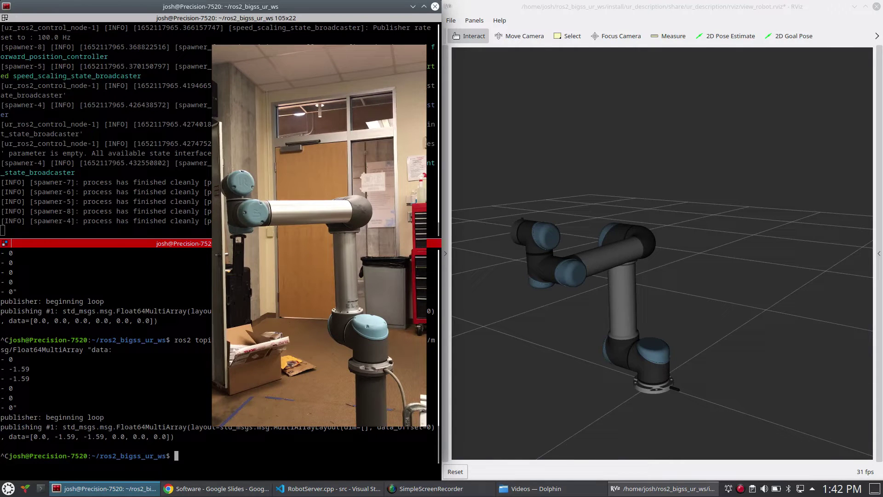
{"action": "key", "text": "ctrl+shift+Down"}
{"action": "key", "text": "ctrl+shift+Down"}
{"action": "key", "text": "ctrl+shift+Down"}
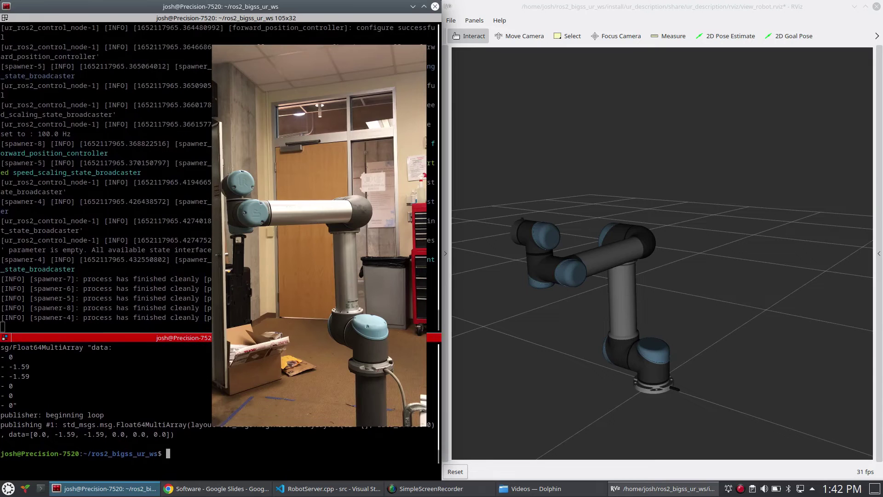